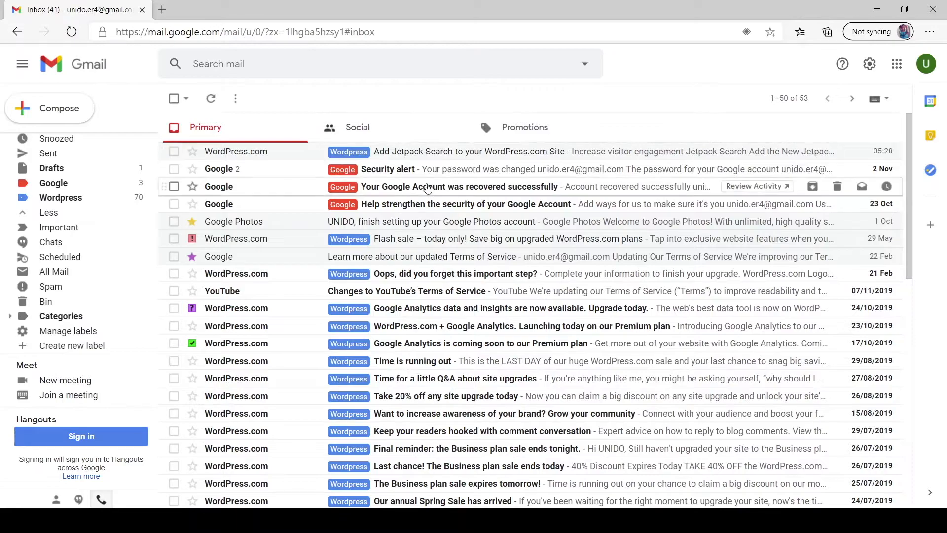
Start a new message addressed to the recipient's e-mail address.
{"action": "scroll", "coordinate": [407, 257], "scroll_direction": "down", "scroll_amount": 10}
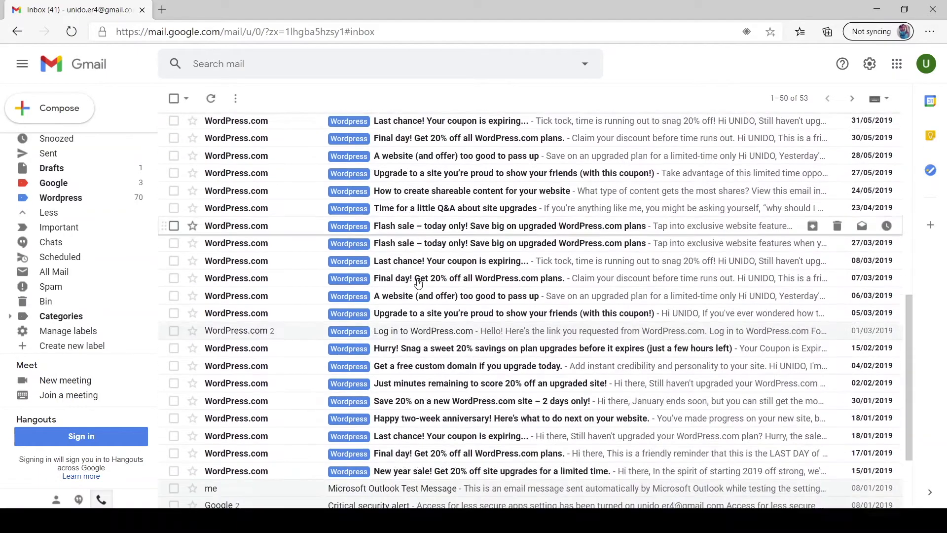
{"action": "scroll", "coordinate": [422, 300], "scroll_direction": "up", "scroll_amount": 10}
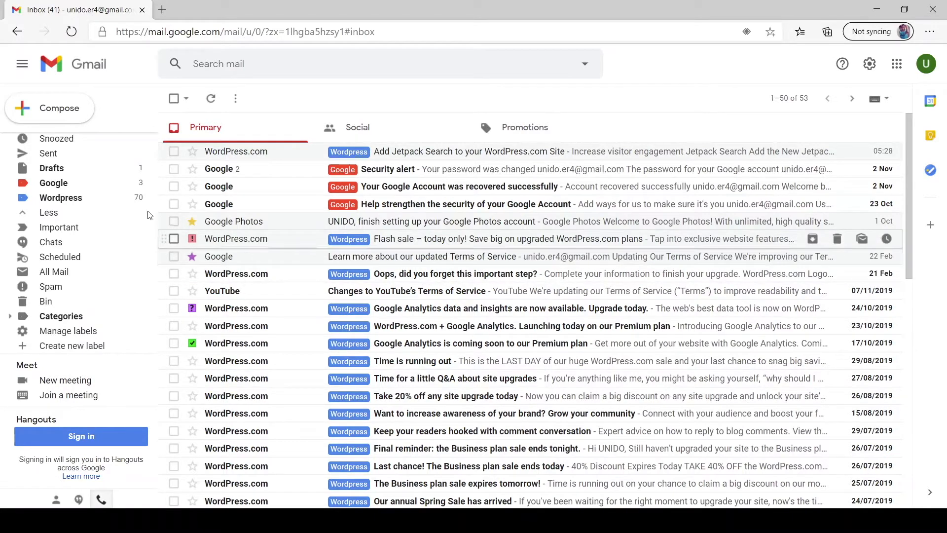
{"action": "left_click", "coordinate": [34, 119]}
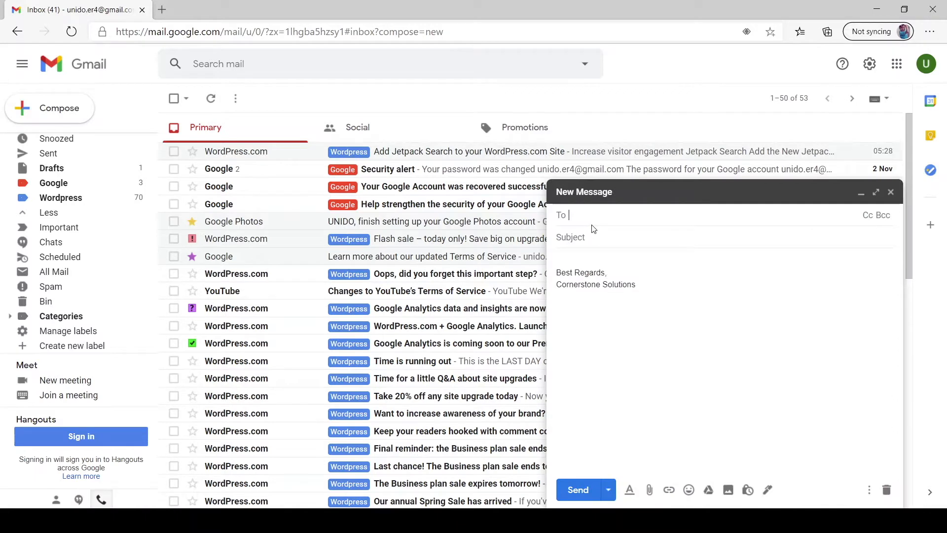
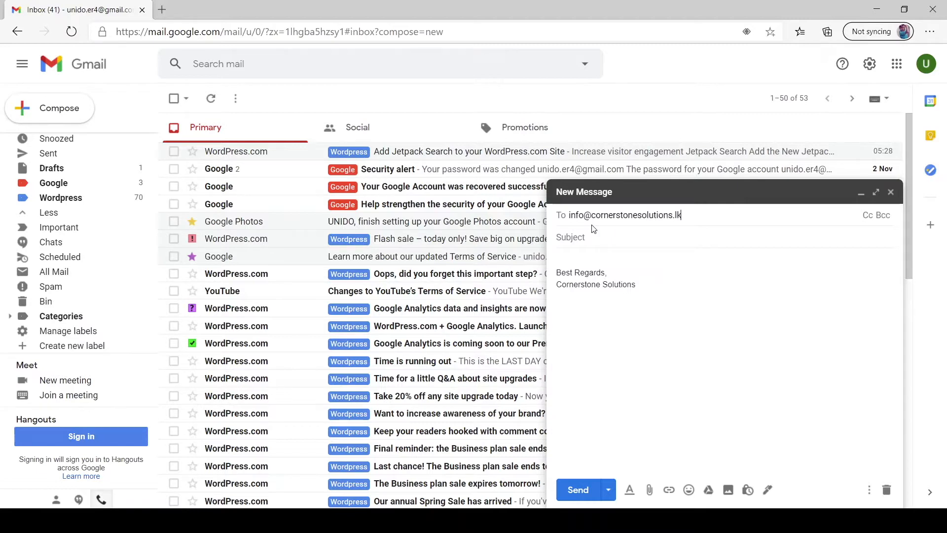
{"action": "key", "text": "Return"}
Give the draft the subject 'Schedule email' and body 'This is scheduled for later'.
{"action": "left_click", "coordinate": [675, 237]}
{"action": "type", "text": "Schedule email"}
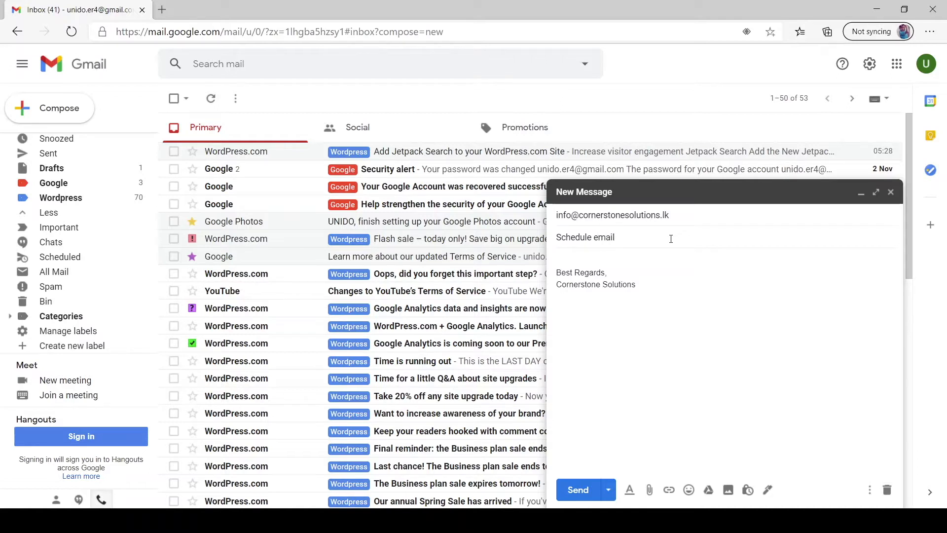
{"action": "left_click", "coordinate": [597, 262]}
{"action": "type", "text": "This is schedu"}
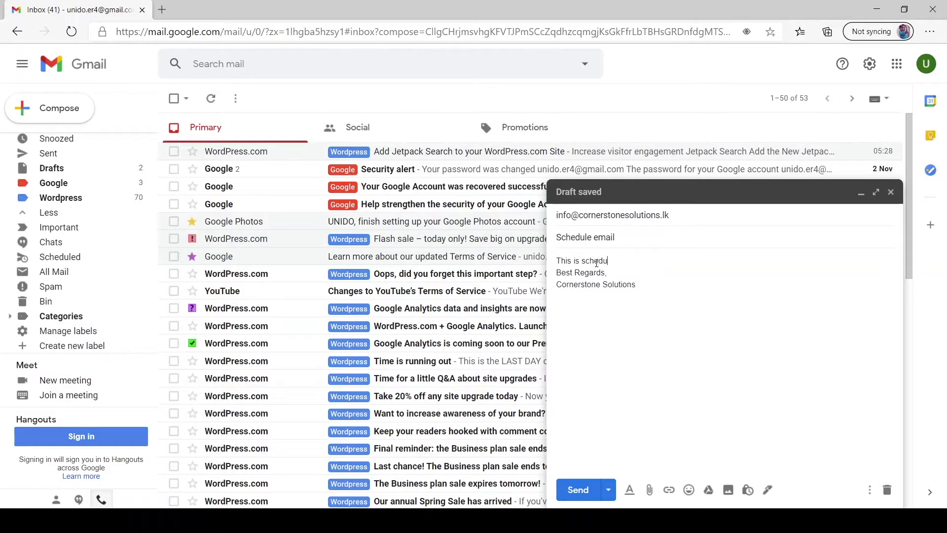
{"action": "type", "text": "ter"}
{"action": "key", "text": "Return"}
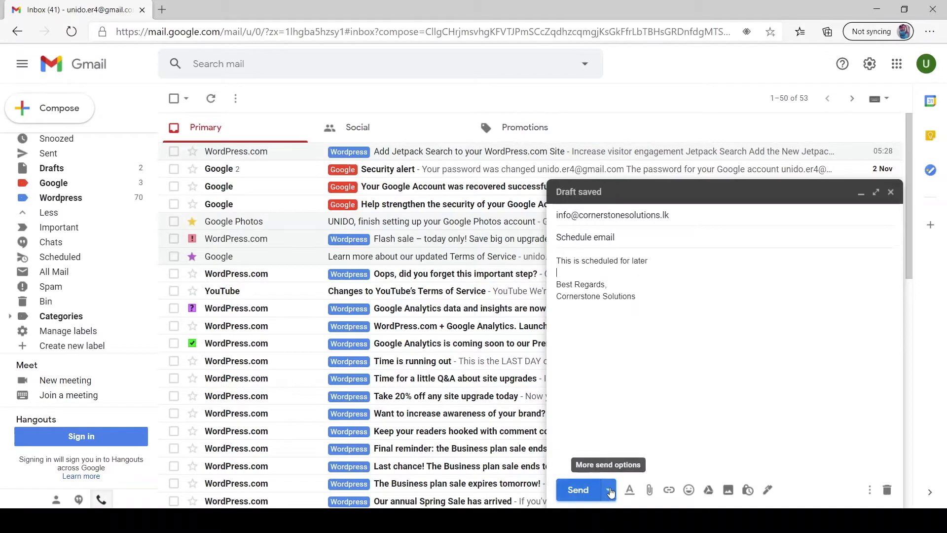
Choose Schedule send from the menu beside Send to see the preset send times.
{"action": "left_click", "coordinate": [608, 489]}
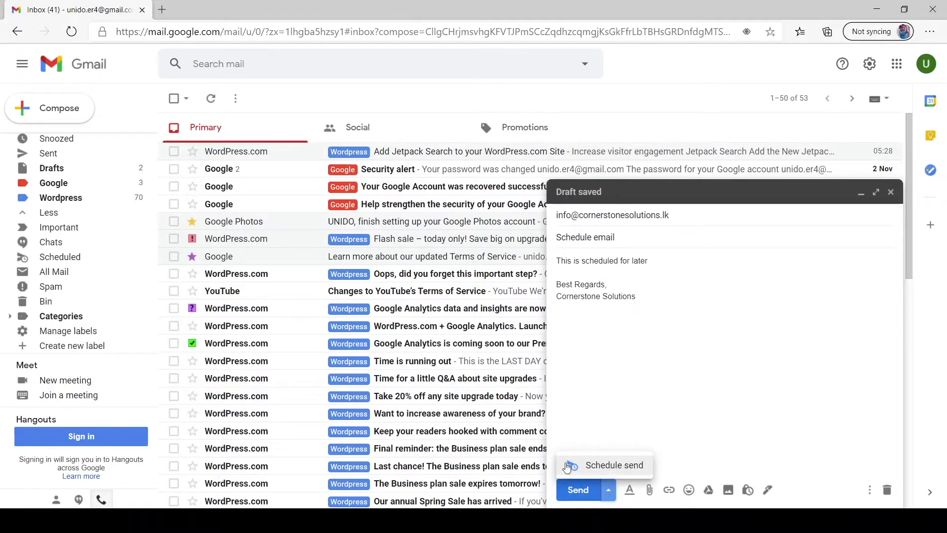
{"action": "left_click", "coordinate": [607, 468]}
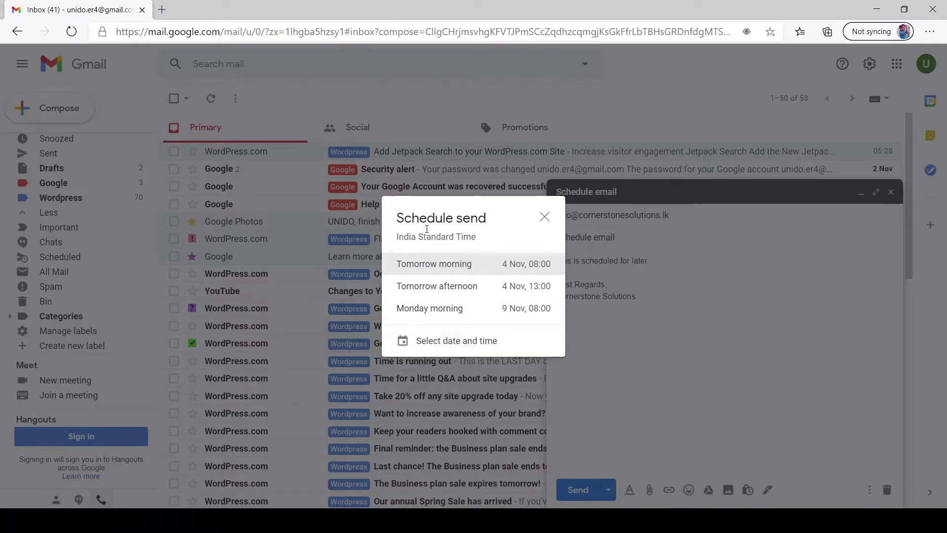
Schedule the draft for a custom date and time of 4 Nov 2020 at 10:00.
{"action": "left_click", "coordinate": [433, 345]}
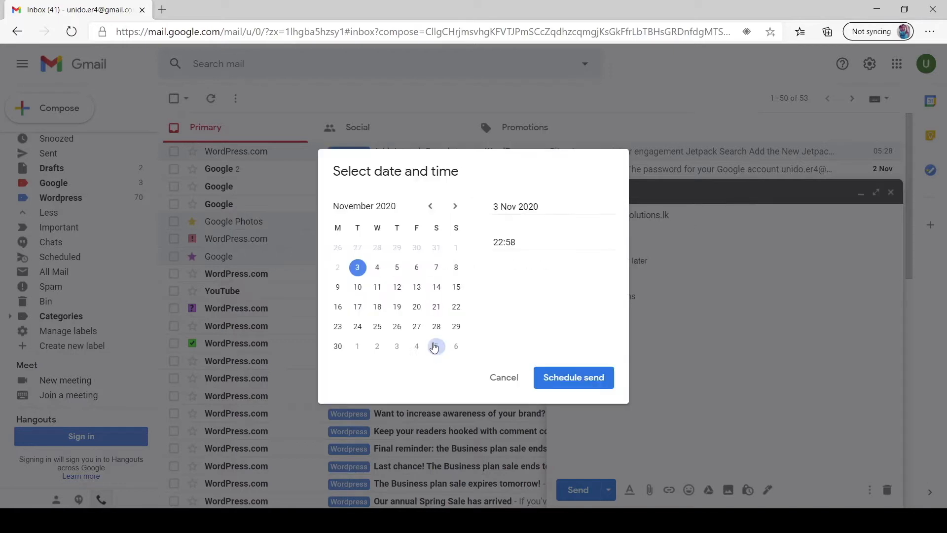
{"action": "left_click", "coordinate": [372, 269]}
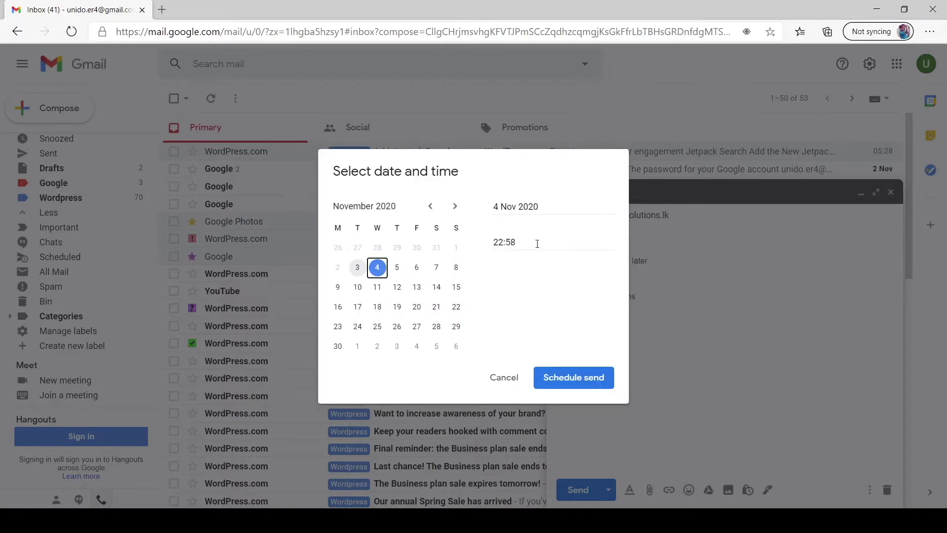
{"action": "left_click", "coordinate": [362, 272]}
{"action": "left_click", "coordinate": [525, 242]}
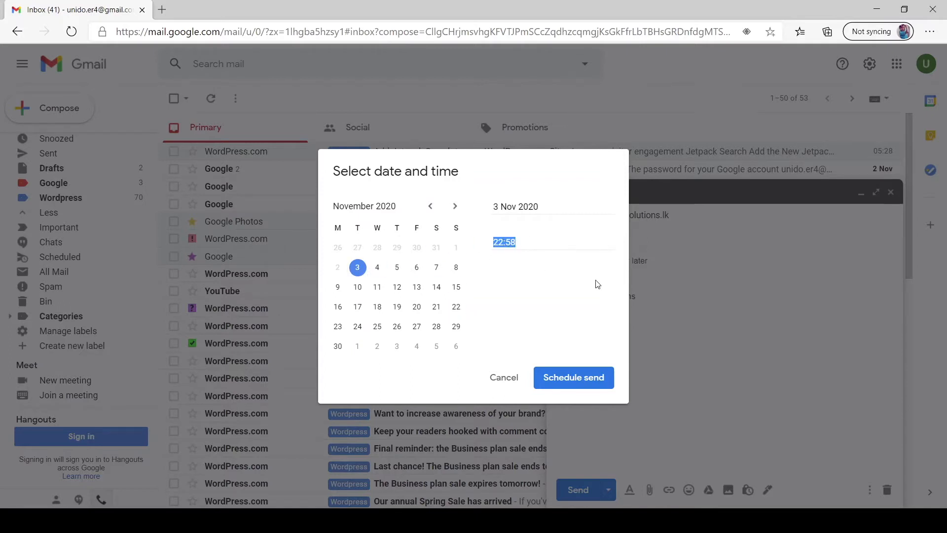
{"action": "left_click", "coordinate": [381, 274]}
{"action": "left_click", "coordinate": [378, 269]}
{"action": "left_click", "coordinate": [541, 241]}
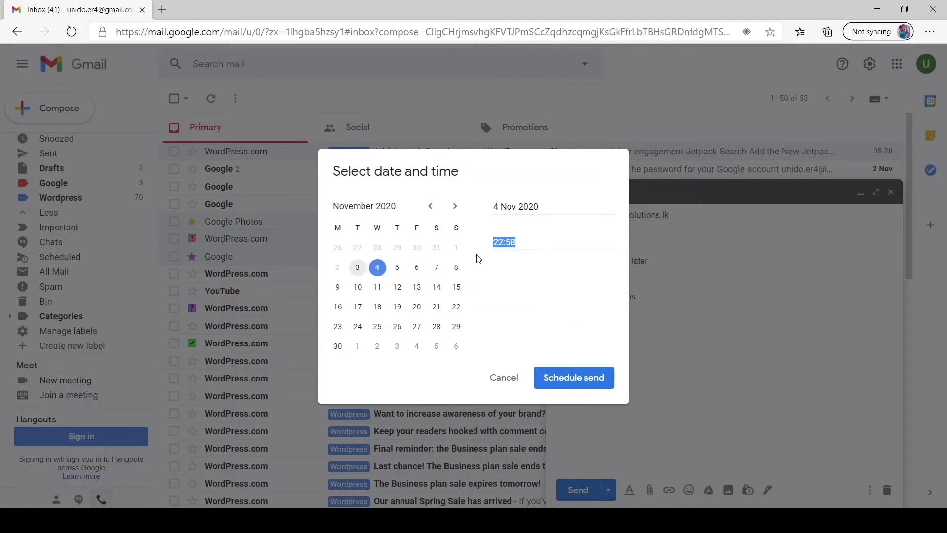
{"action": "type", "text": "10:00"}
{"action": "left_click", "coordinate": [572, 387]}
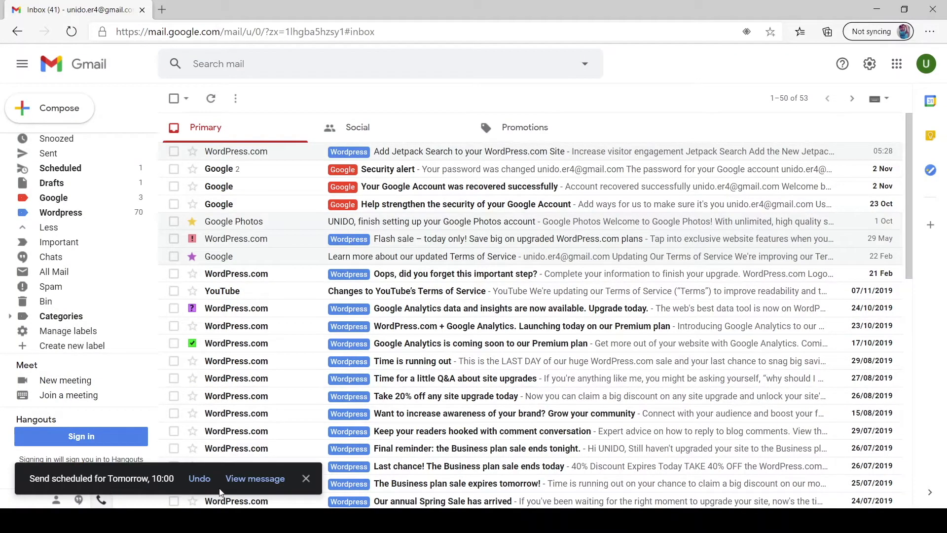
{"action": "left_click", "coordinate": [306, 478]}
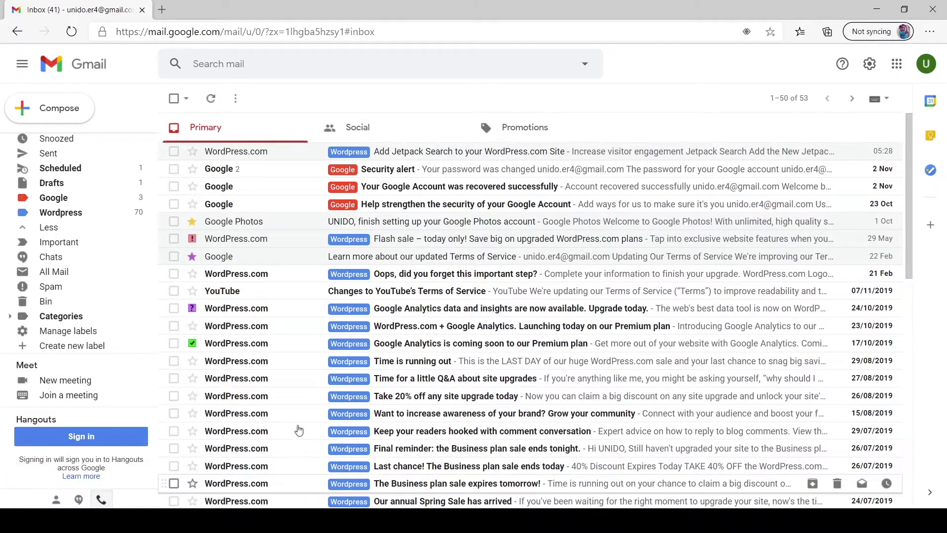
{"action": "left_click", "coordinate": [66, 168]}
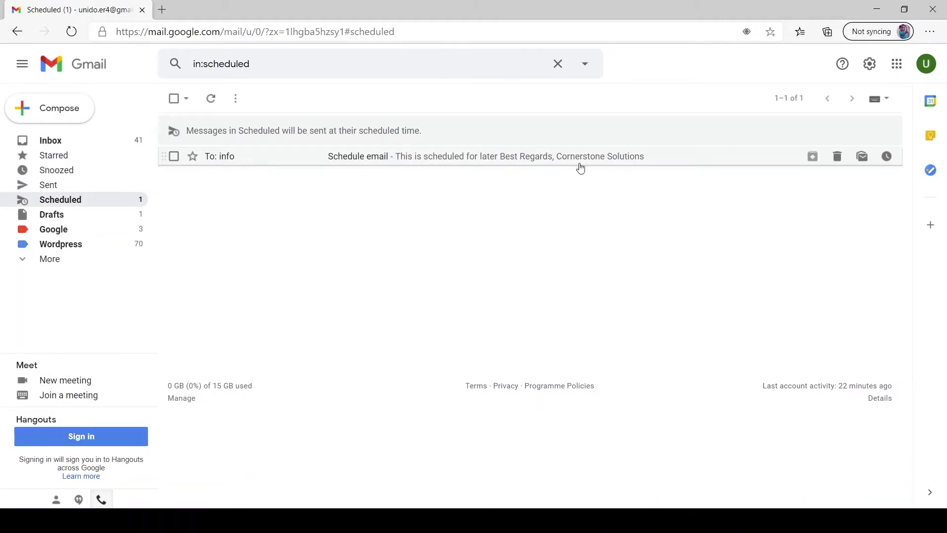
{"action": "left_click", "coordinate": [50, 140]}
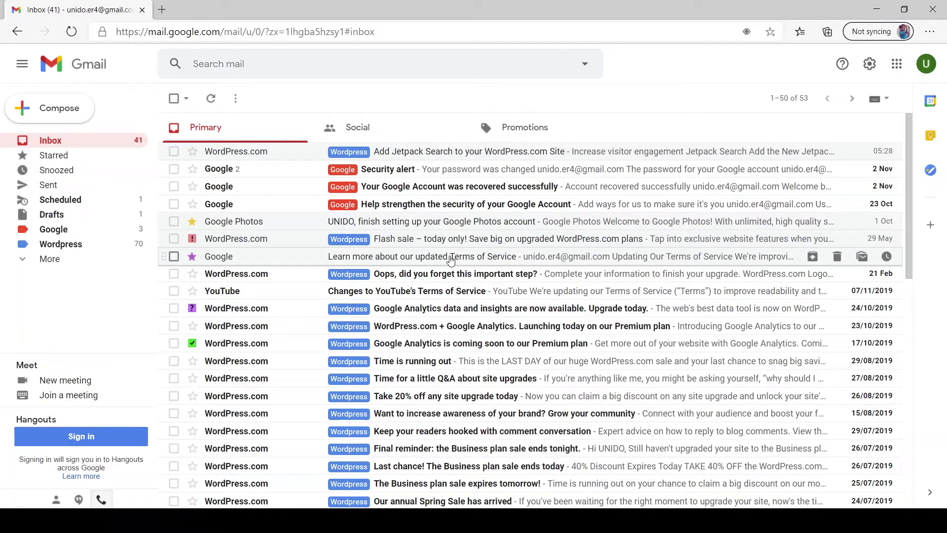
Open See all settings and scroll the General tab to the Out-of-Office AutoReply message box.
{"action": "scroll", "coordinate": [451, 261], "scroll_direction": "down", "scroll_amount": 6}
{"action": "scroll", "coordinate": [451, 262], "scroll_direction": "up", "scroll_amount": 6}
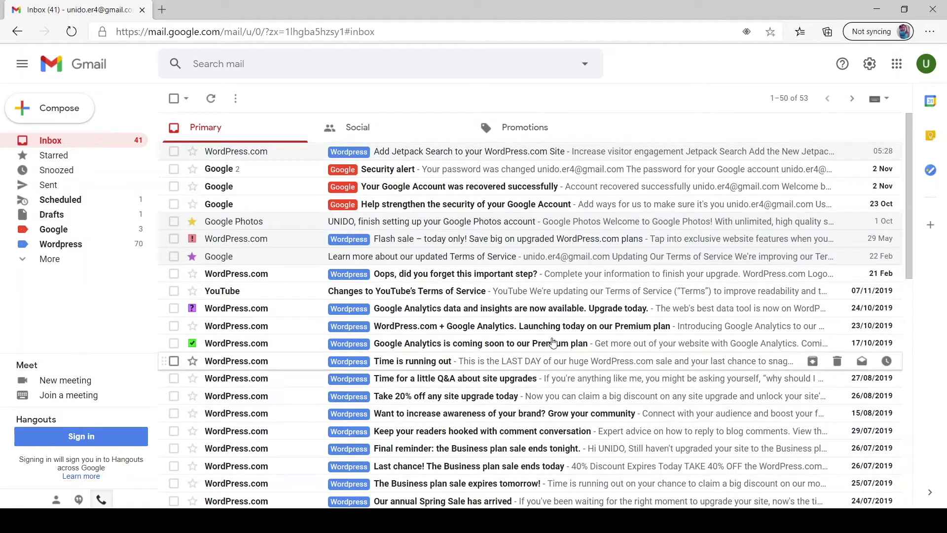
{"action": "left_click", "coordinate": [873, 64]}
{"action": "left_click", "coordinate": [824, 129]}
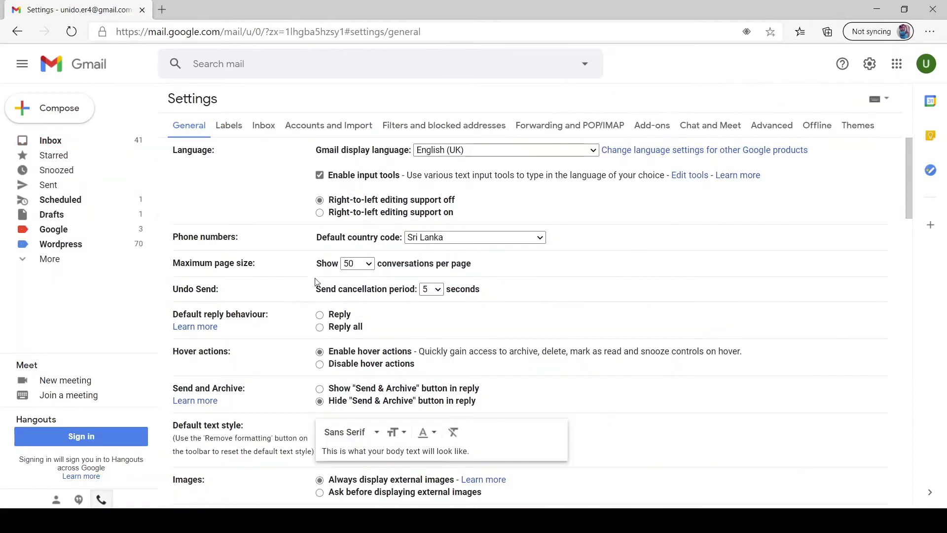
{"action": "scroll", "coordinate": [375, 290], "scroll_direction": "down", "scroll_amount": 15}
{"action": "left_click", "coordinate": [422, 358]}
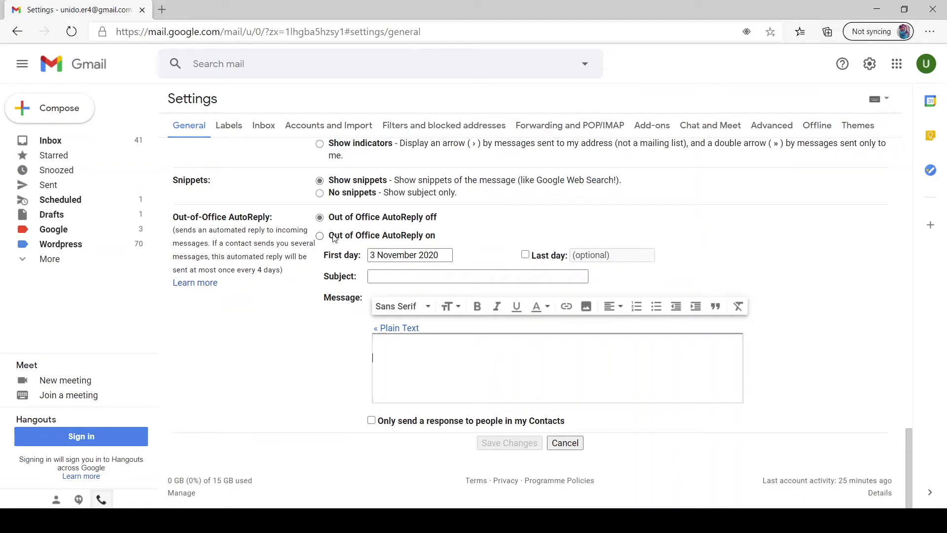
Write the auto-reply message 'Hey, I am not in town. I will get back to you on Monday'.
{"action": "scroll", "coordinate": [482, 334], "scroll_direction": "up", "scroll_amount": 20}
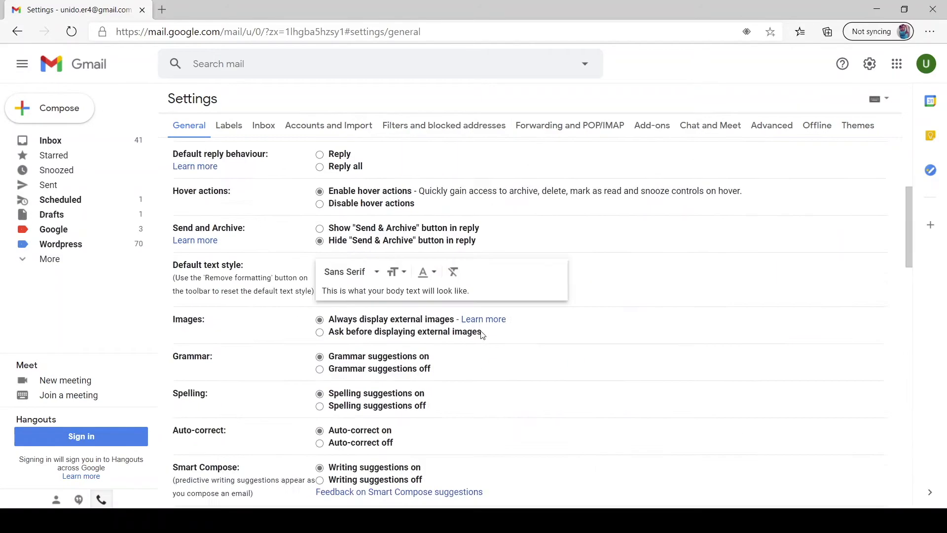
{"action": "scroll", "coordinate": [615, 239], "scroll_direction": "down", "scroll_amount": 20}
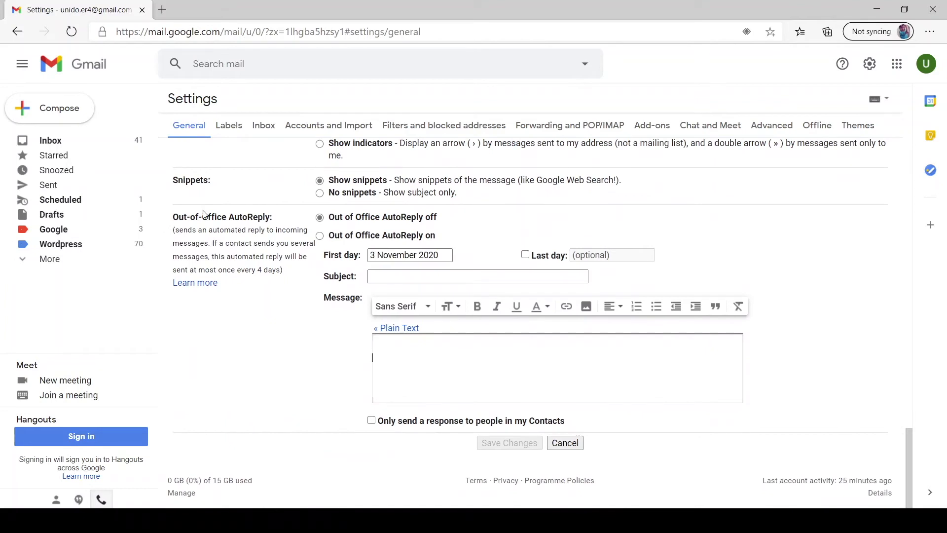
{"action": "left_click_drag", "start_coordinate": [176, 221], "coordinate": [274, 218]}
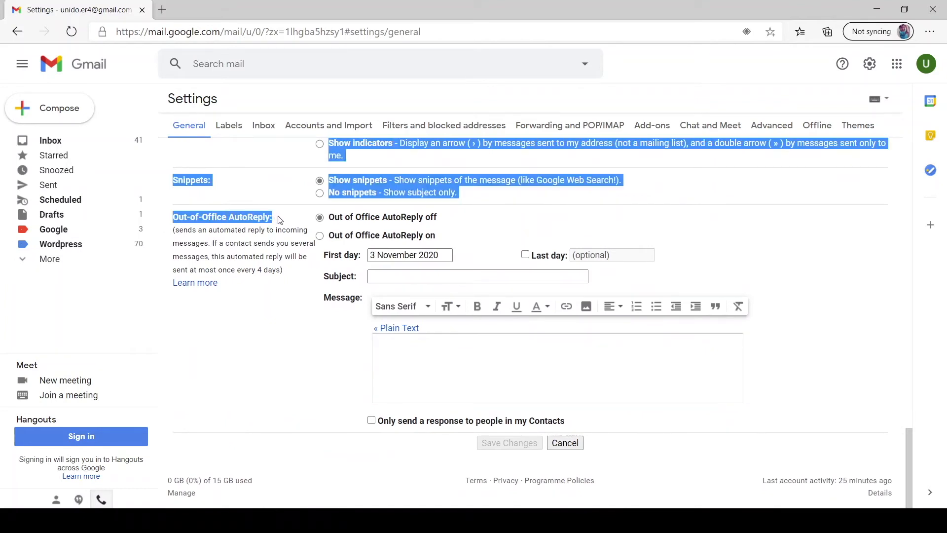
{"action": "left_click", "coordinate": [290, 226]}
{"action": "left_click", "coordinate": [420, 350]}
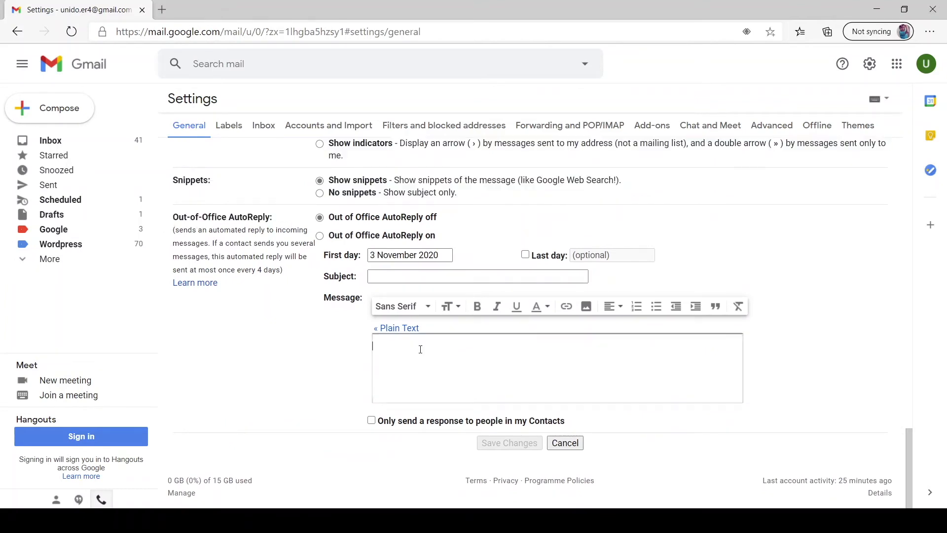
{"action": "type", "text": "Hey"}
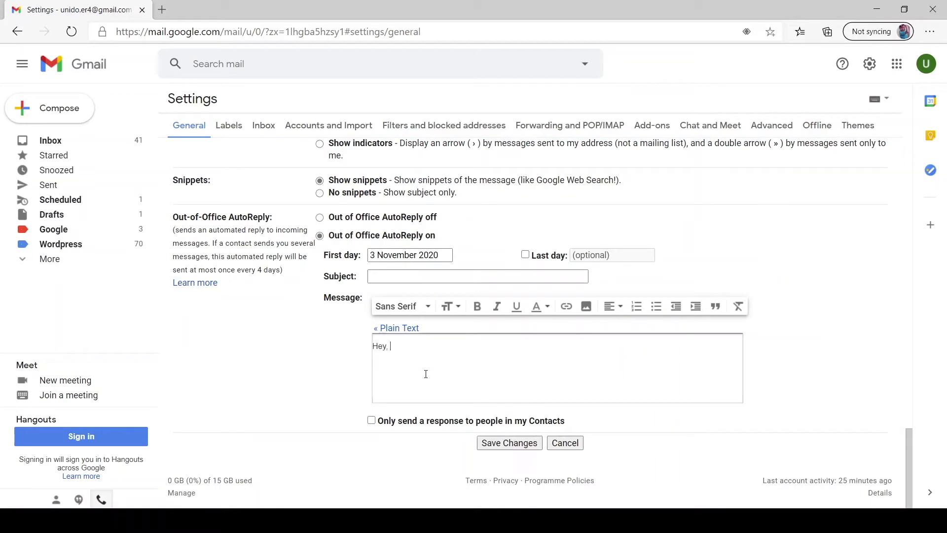
{"action": "type", "text": ", I am not in town. I Will"}
{"action": "key", "text": "BackSpace"}
{"action": "key", "text": "BackSpace"}
{"action": "type", "text": "will get back on"}
{"action": "type", "text": "you o"}
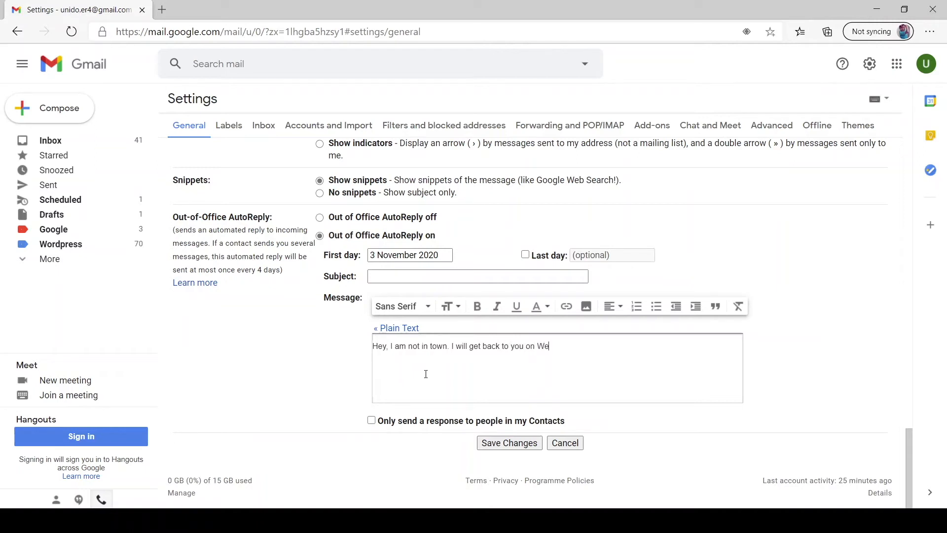
{"action": "type", "text": "n We"}
{"action": "key", "text": "BackSpace"}
{"action": "key", "text": "BackSpace"}
{"action": "type", "text": "Monday"}
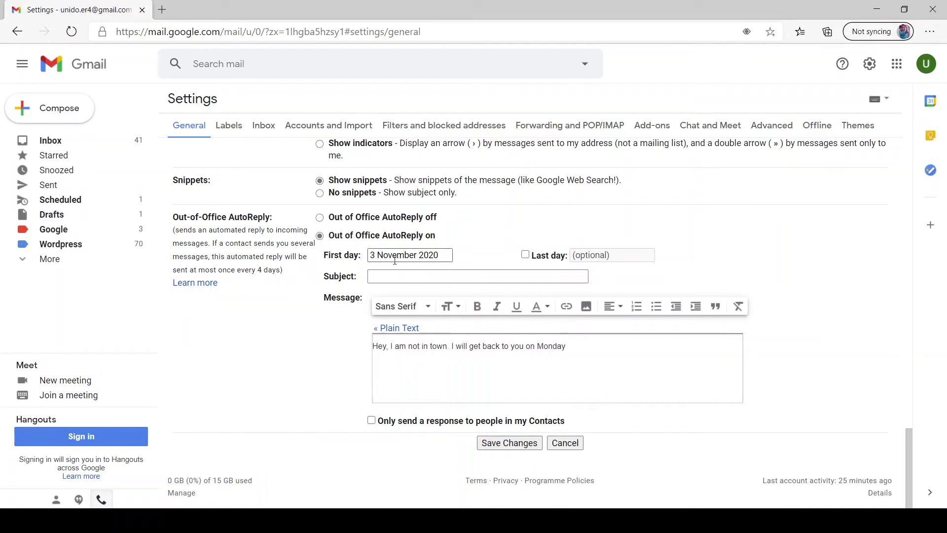
Set the auto-reply first day to 7 November 2020 and last day to 8 November 2020.
{"action": "left_click_drag", "start_coordinate": [444, 254], "coordinate": [388, 255]}
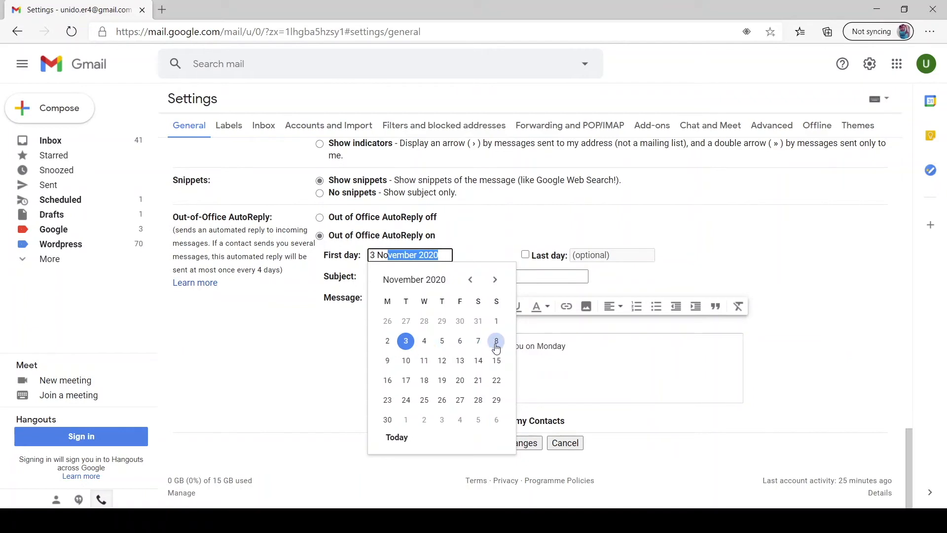
{"action": "left_click", "coordinate": [478, 341]}
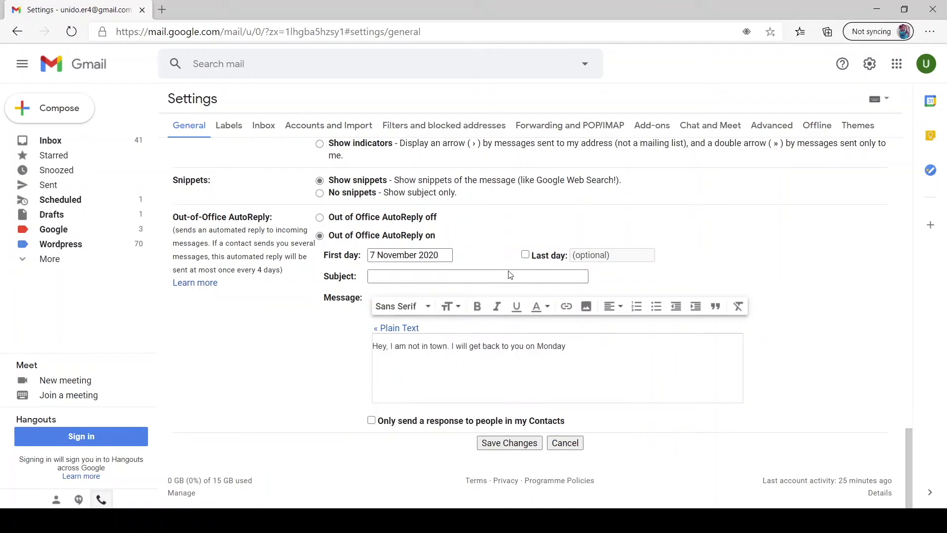
{"action": "left_click", "coordinate": [548, 255]}
{"action": "left_click", "coordinate": [576, 253]}
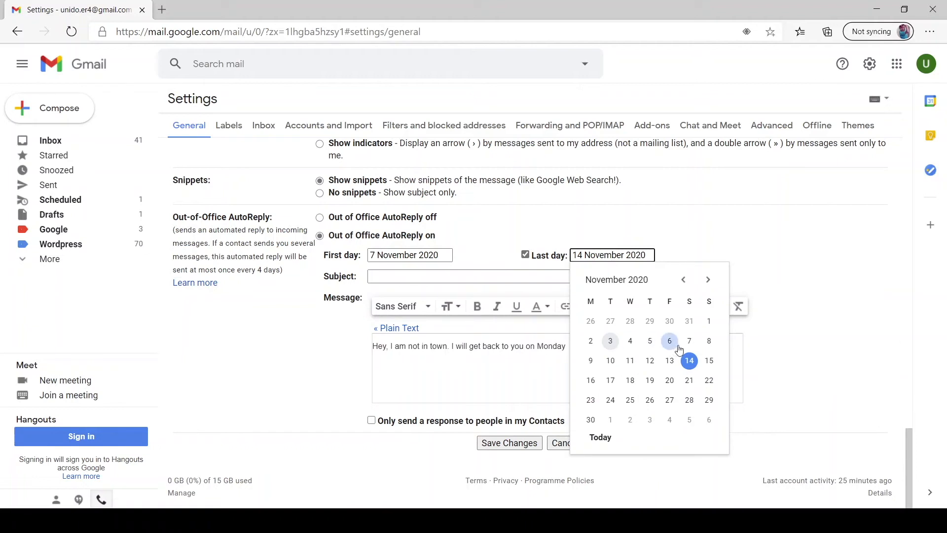
{"action": "left_click", "coordinate": [709, 340]}
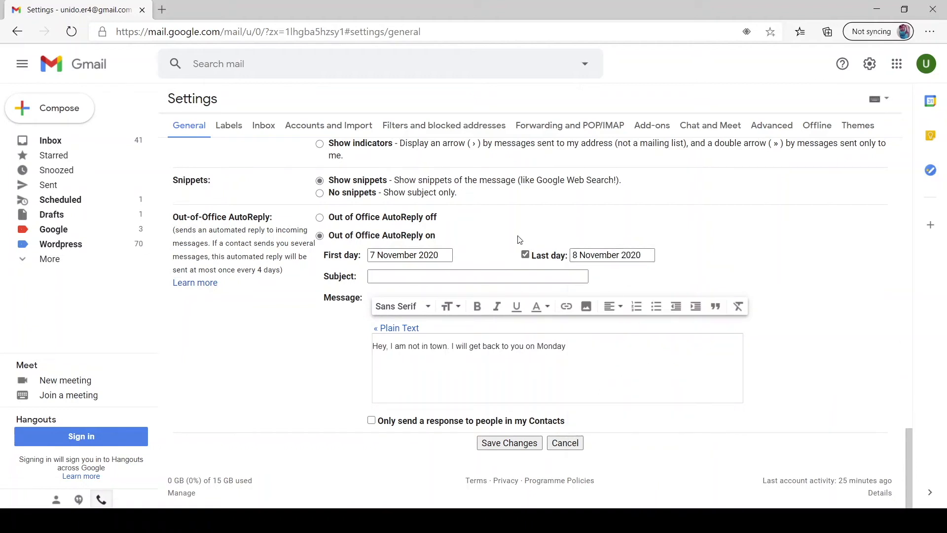
{"action": "left_click", "coordinate": [451, 276]}
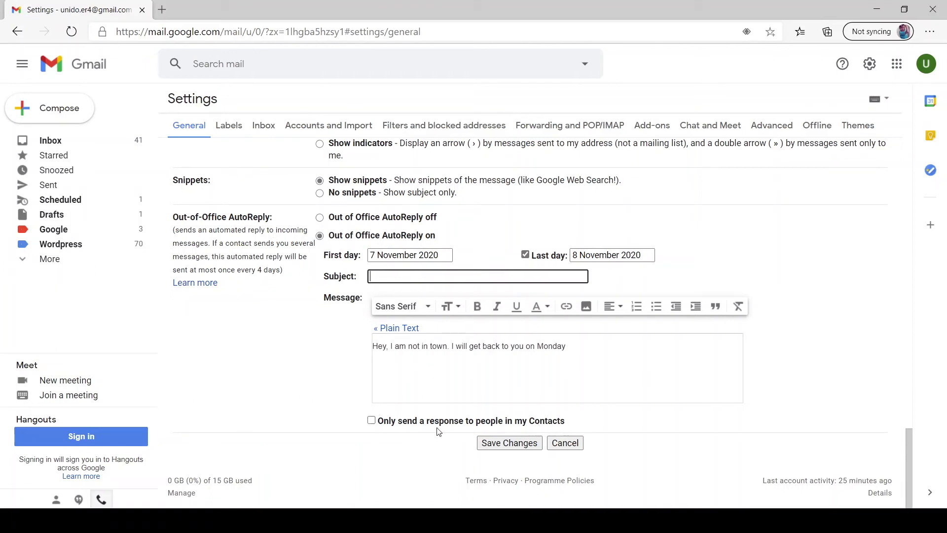
Tick then untick 'Only send a response to people in my Contacts' and review the message.
{"action": "left_click", "coordinate": [372, 422]}
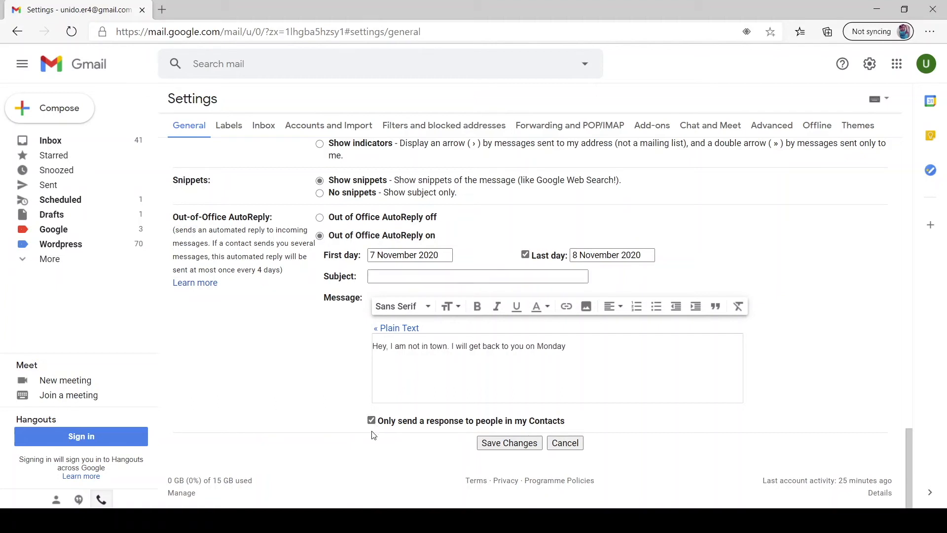
{"action": "left_click", "coordinate": [372, 421]}
{"action": "left_click", "coordinate": [572, 348]}
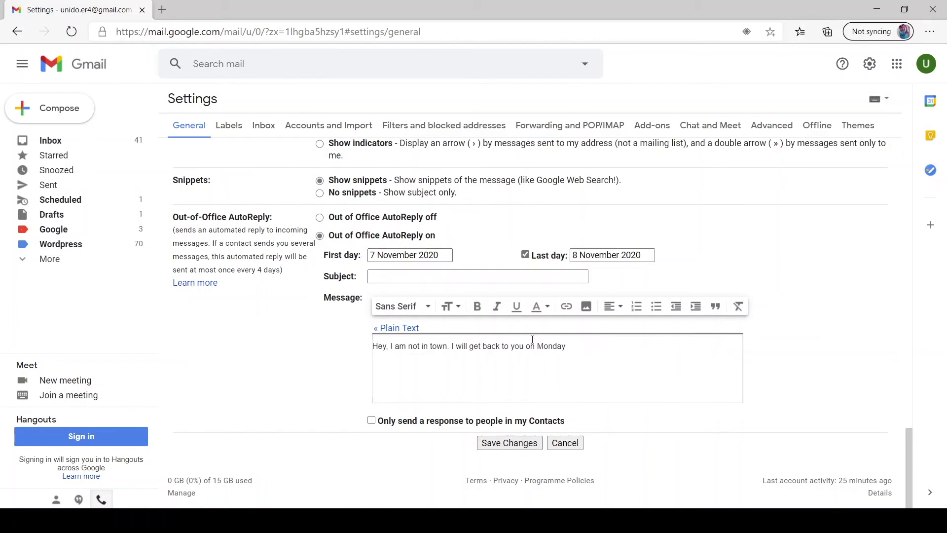
{"action": "left_click_drag", "start_coordinate": [569, 345], "coordinate": [357, 337]}
{"action": "left_click", "coordinate": [428, 357]}
{"action": "left_click_drag", "start_coordinate": [589, 346], "coordinate": [358, 350]}
{"action": "left_click", "coordinate": [425, 361]}
Switch Out-of-Office AutoReply off, leaving the dates and Monday message filled in.
{"action": "left_click_drag", "start_coordinate": [538, 347], "coordinate": [581, 345]}
{"action": "left_click", "coordinate": [580, 346]}
{"action": "left_click", "coordinate": [321, 218]}
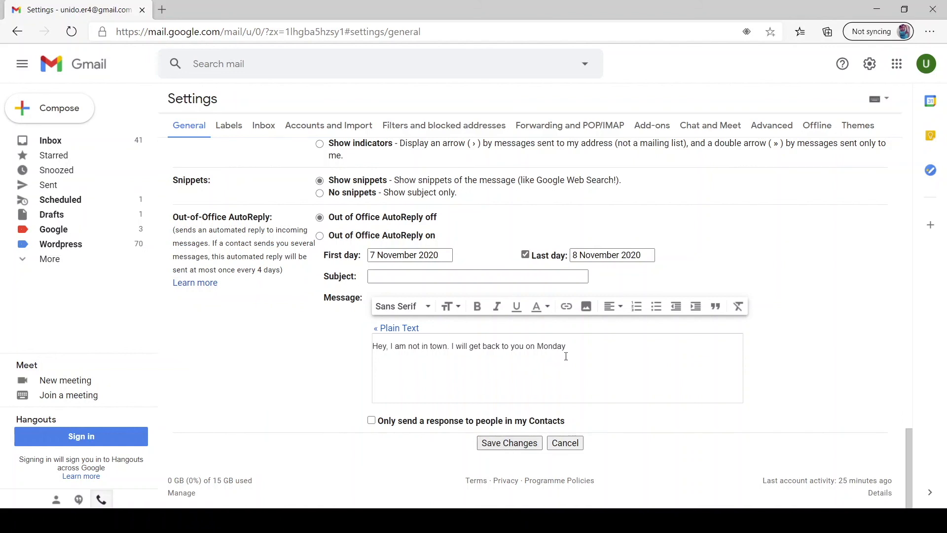
{"action": "left_click_drag", "start_coordinate": [566, 348], "coordinate": [397, 341]}
{"action": "left_click", "coordinate": [445, 383]}
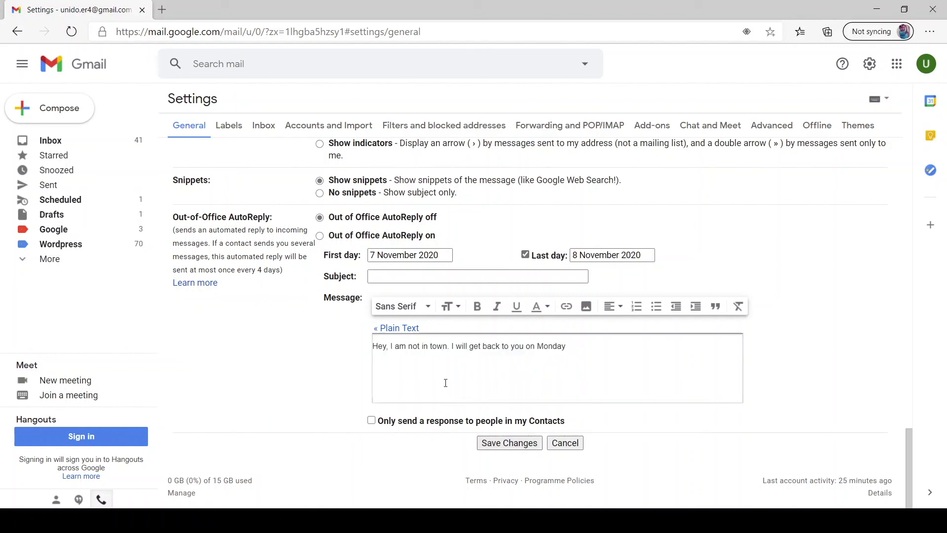